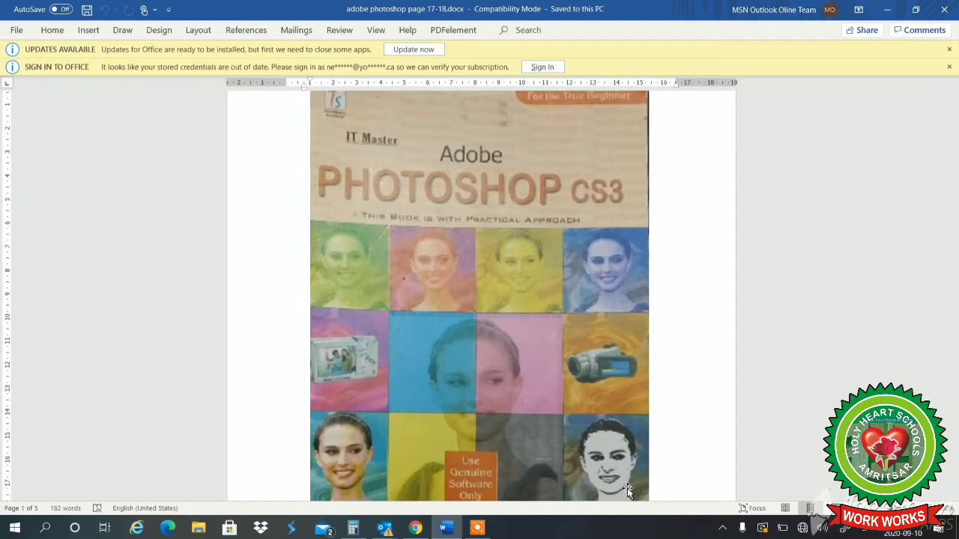
# Read the document from the lesson objectives through the Spot Healing Brush definition and its usage steps.
pyautogui.scroll(-10, 627, 491)
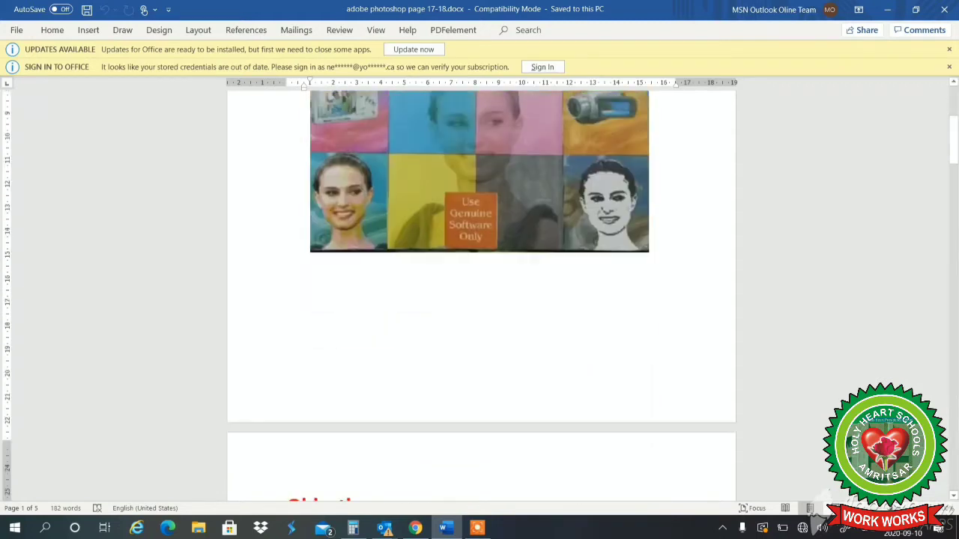
pyautogui.scroll(-3, 480, 300)
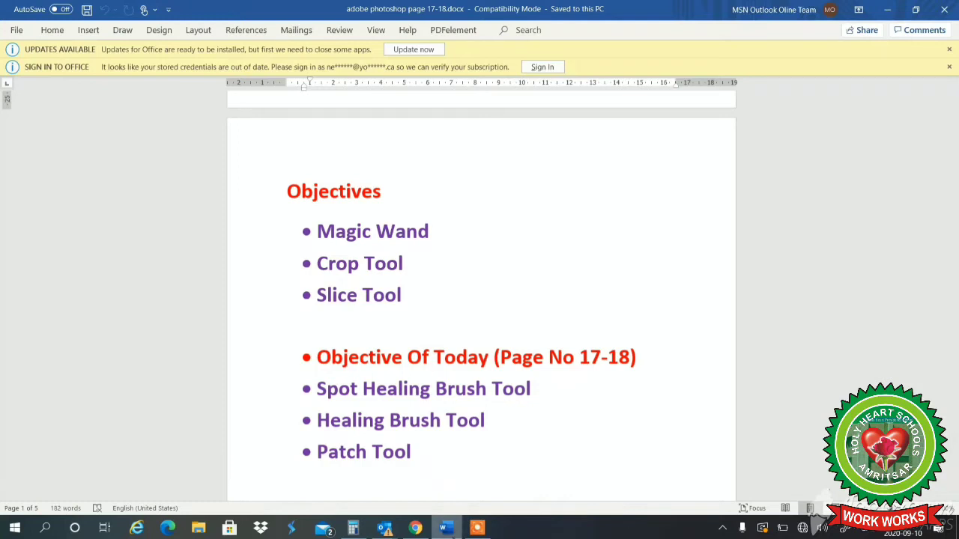
pyautogui.click(477, 529)
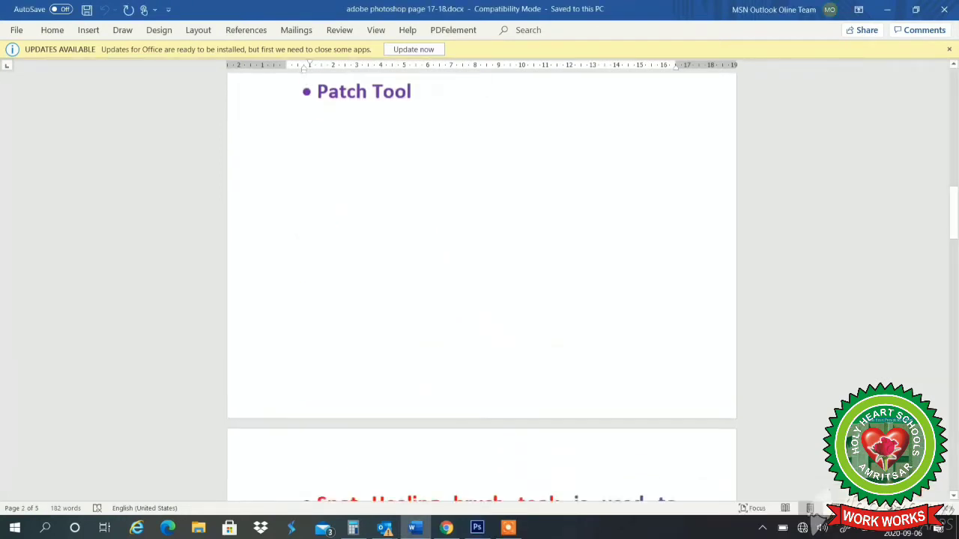
pyautogui.scroll(-5, 481, 300)
pyautogui.scroll(-3, 481, 300)
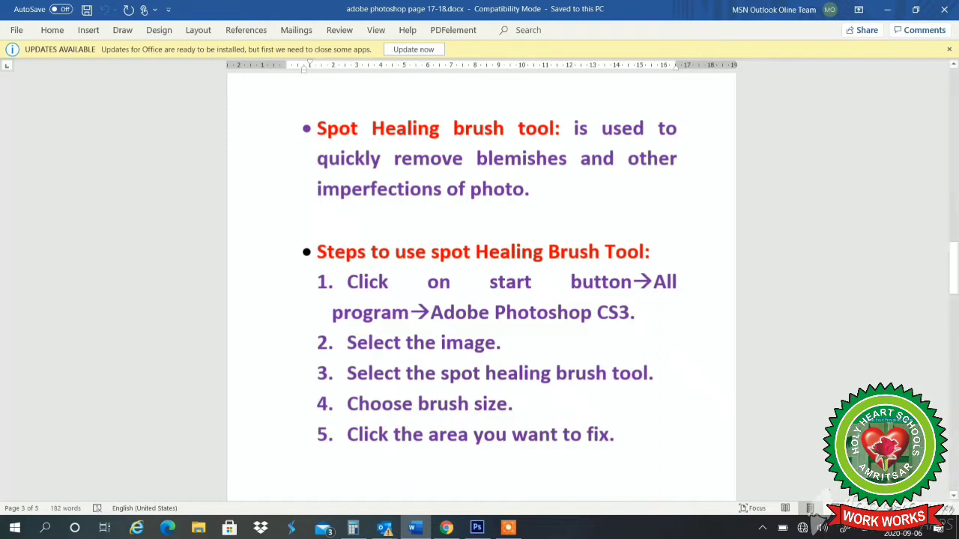
# Switch to Photoshop and place acne-girl.jpg from the Desktop into the blank Untitled-1 document.
pyautogui.moveTo(470, 532)
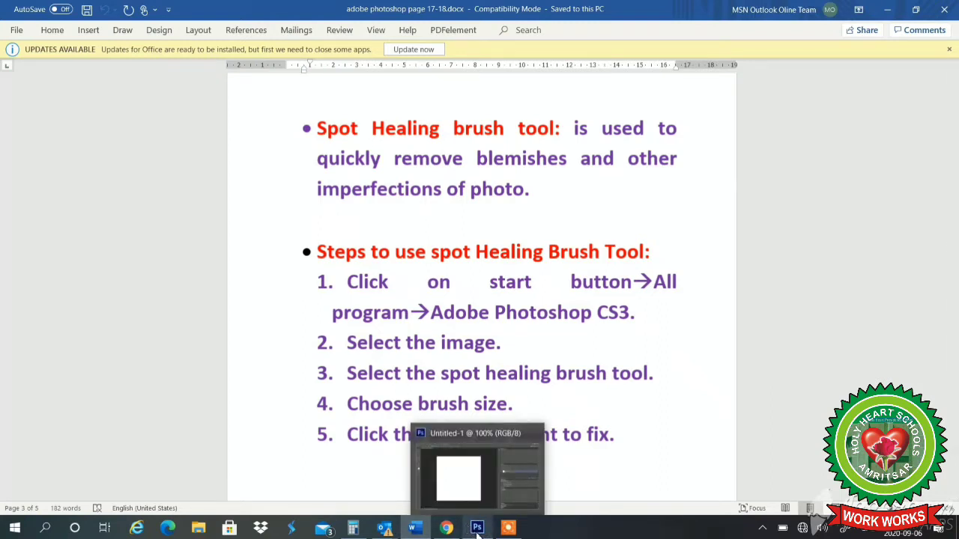
pyautogui.click(477, 531)
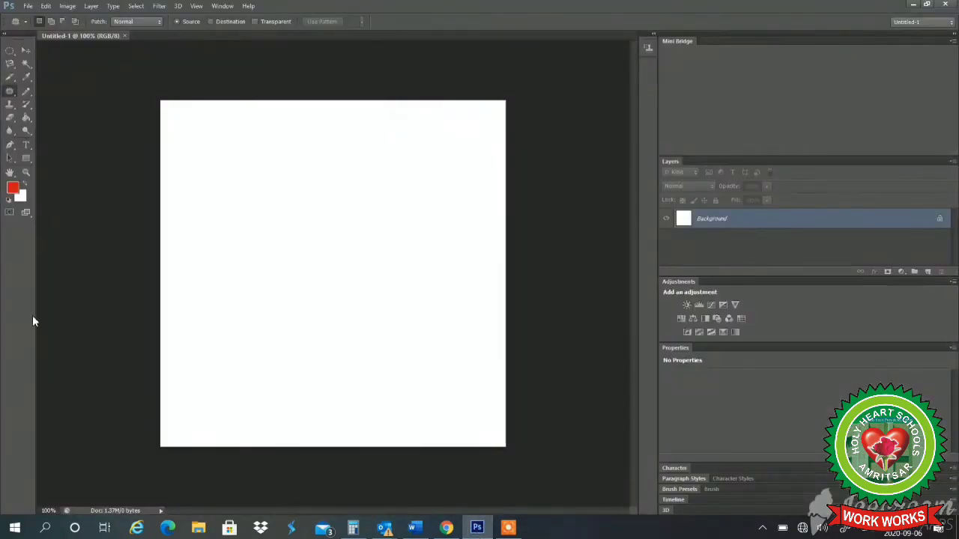
pyautogui.click(28, 6)
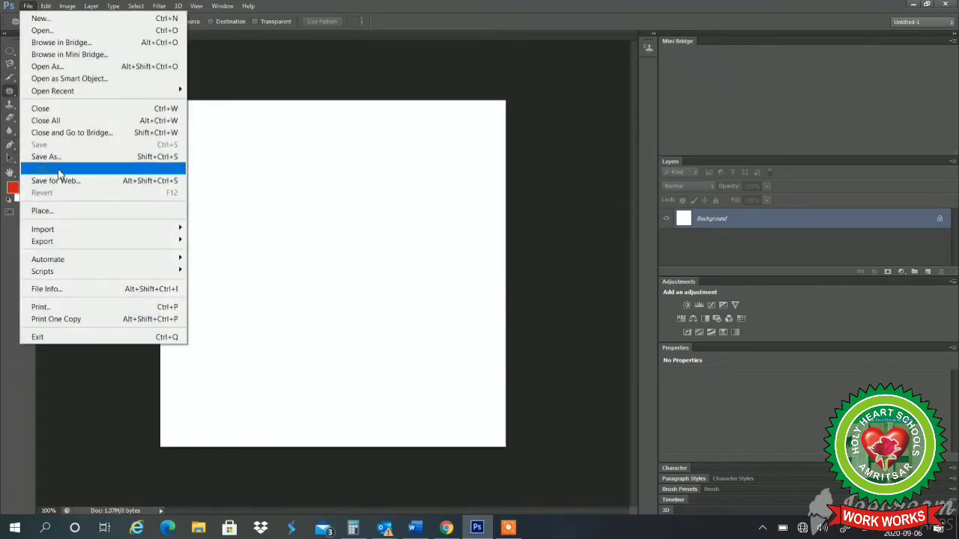
pyautogui.click(66, 217)
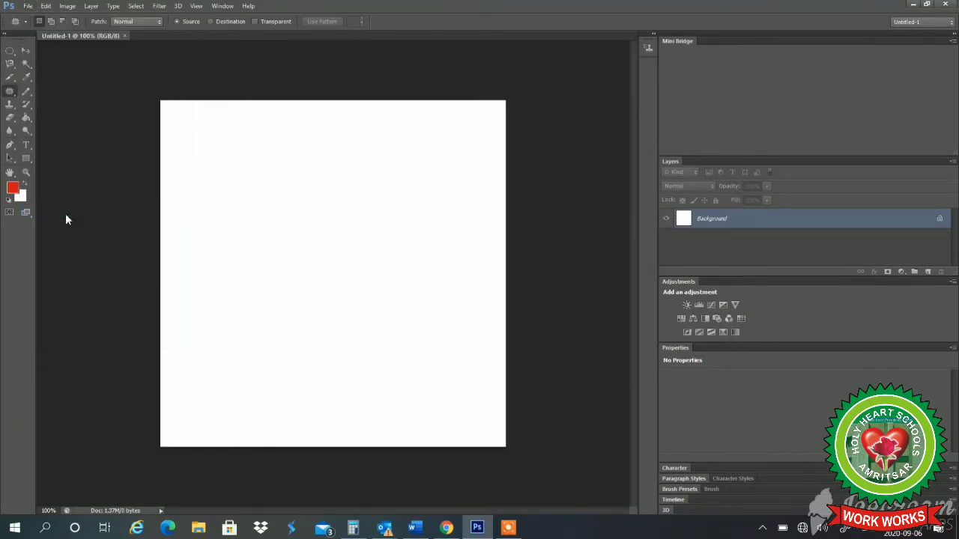
pyautogui.click(327, 171)
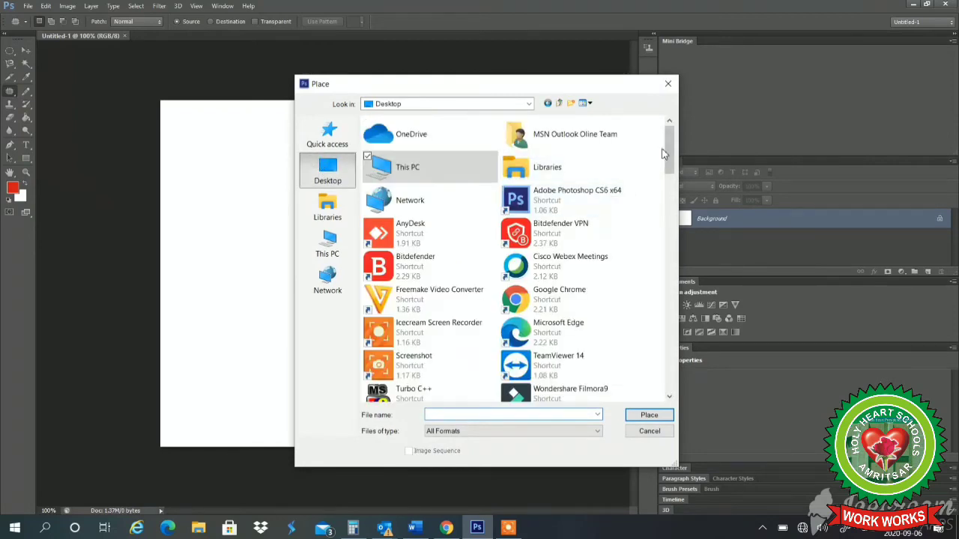
pyautogui.moveTo(672, 159); pyautogui.dragTo(681, 257)
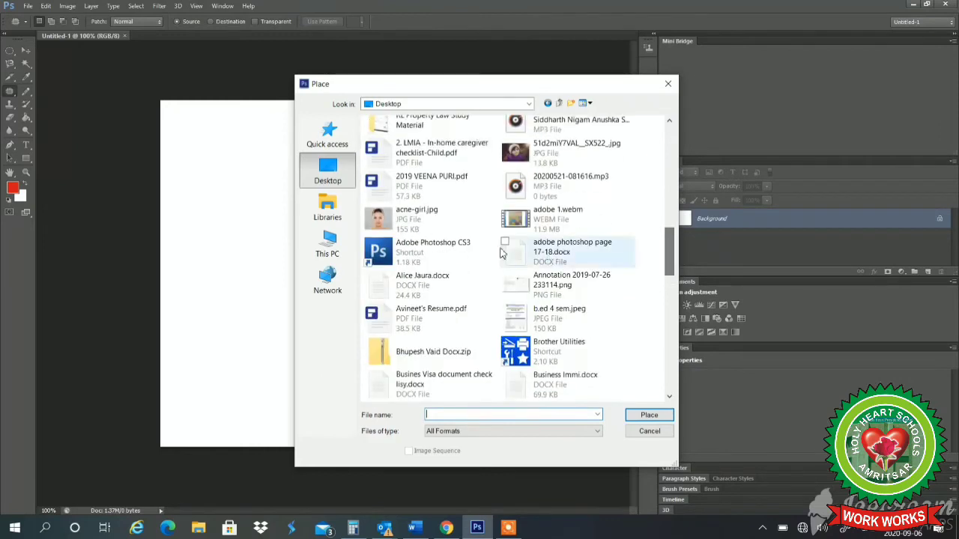
pyautogui.click(442, 226)
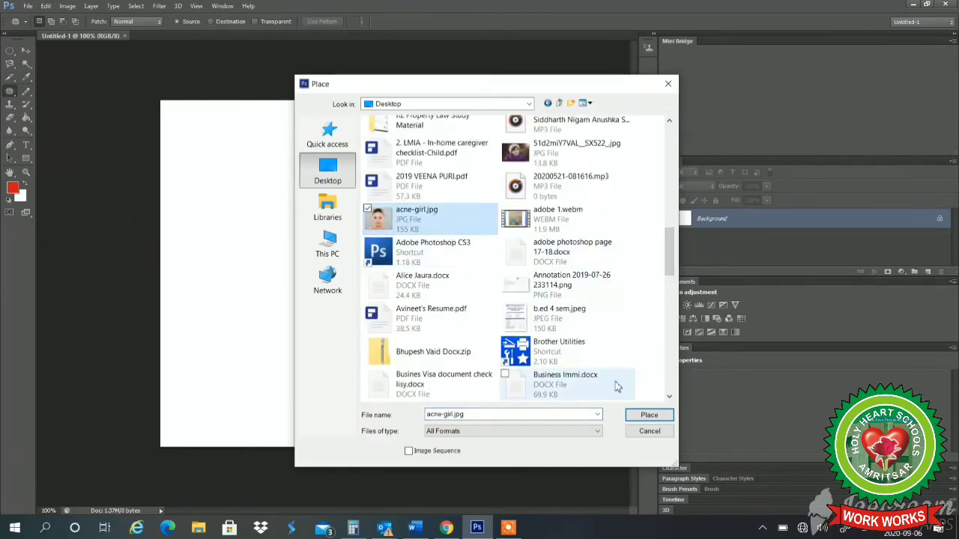
pyautogui.click(645, 416)
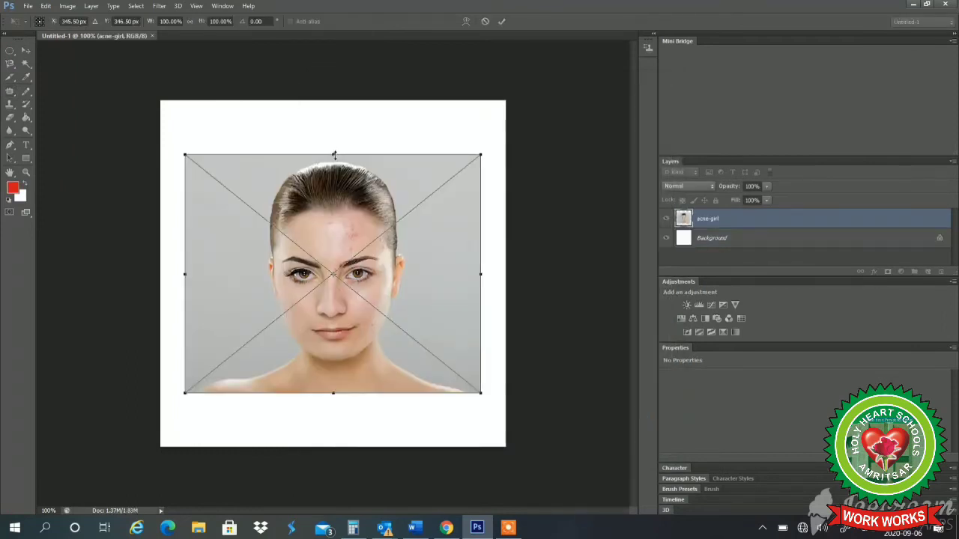
# Stretch the placed portrait on all four sides to fill the white canvas and commit the placement.
pyautogui.moveTo(333, 155); pyautogui.dragTo(338, 100)
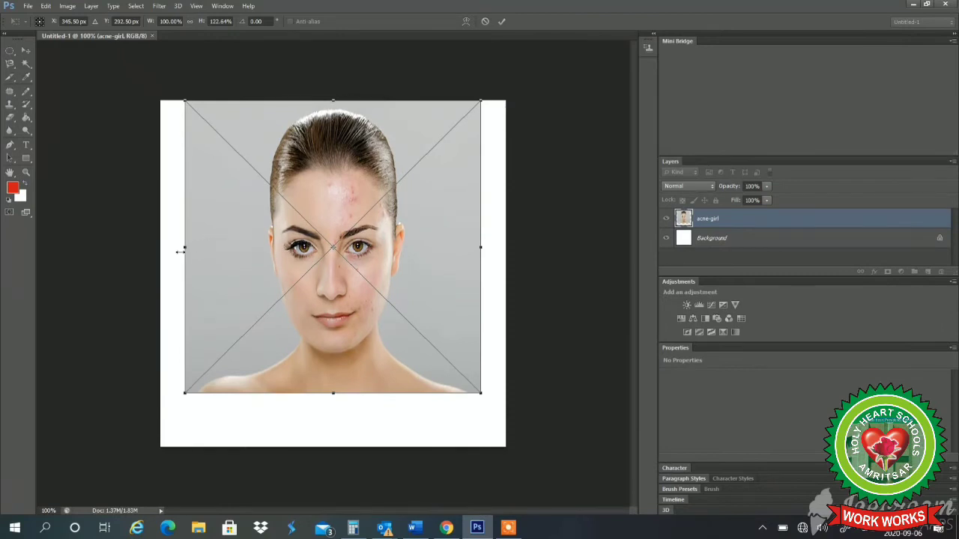
pyautogui.moveTo(183, 248); pyautogui.dragTo(160, 248)
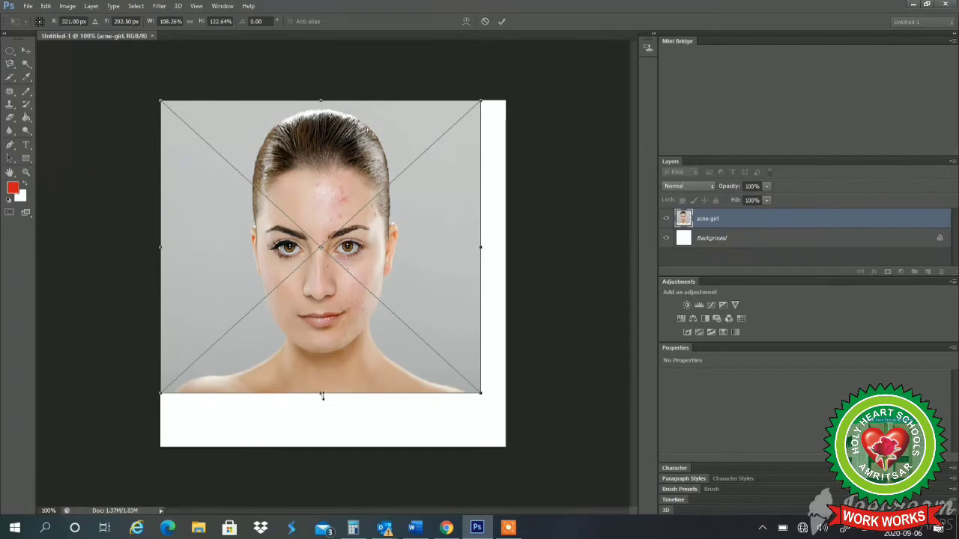
pyautogui.moveTo(322, 395); pyautogui.dragTo(323, 447)
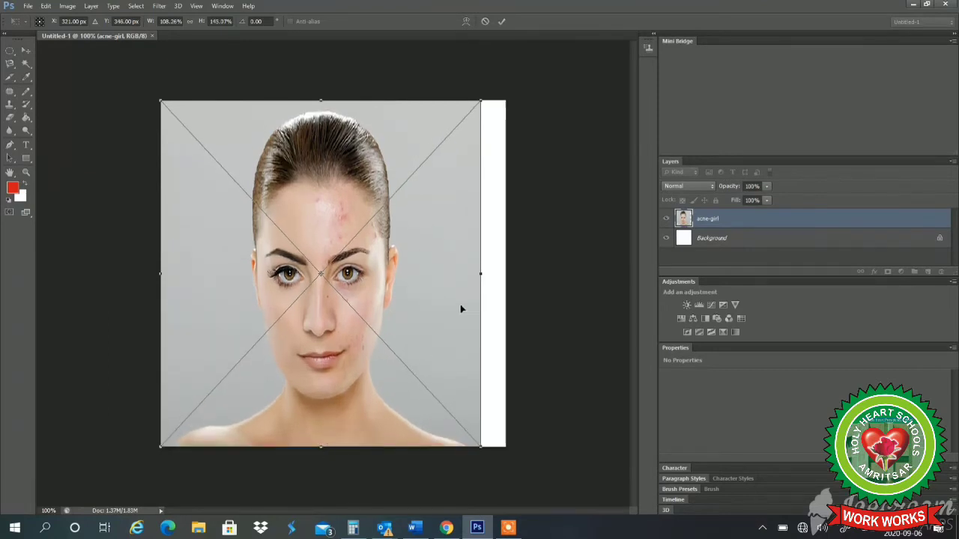
pyautogui.moveTo(482, 274); pyautogui.dragTo(506, 283)
pyautogui.press('Return')
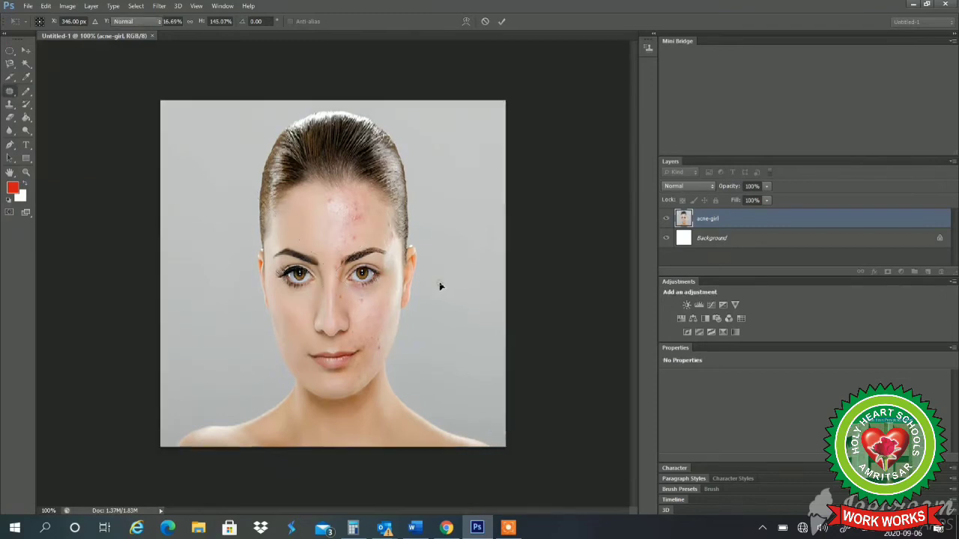
# Activate the Spot Healing Brush tool and look over its brush settings and blending modes, keeping Normal mode.
pyautogui.press('j')
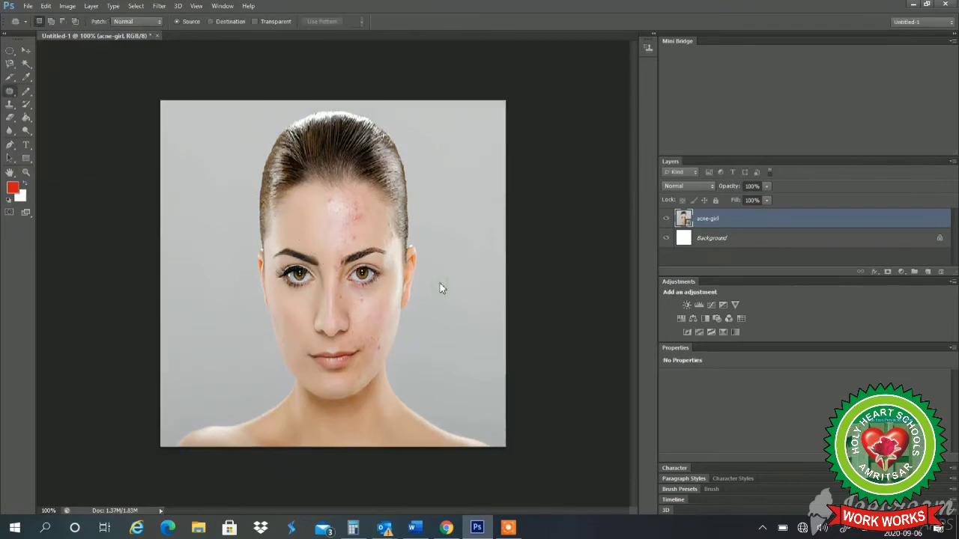
pyautogui.rightClick(9, 94)
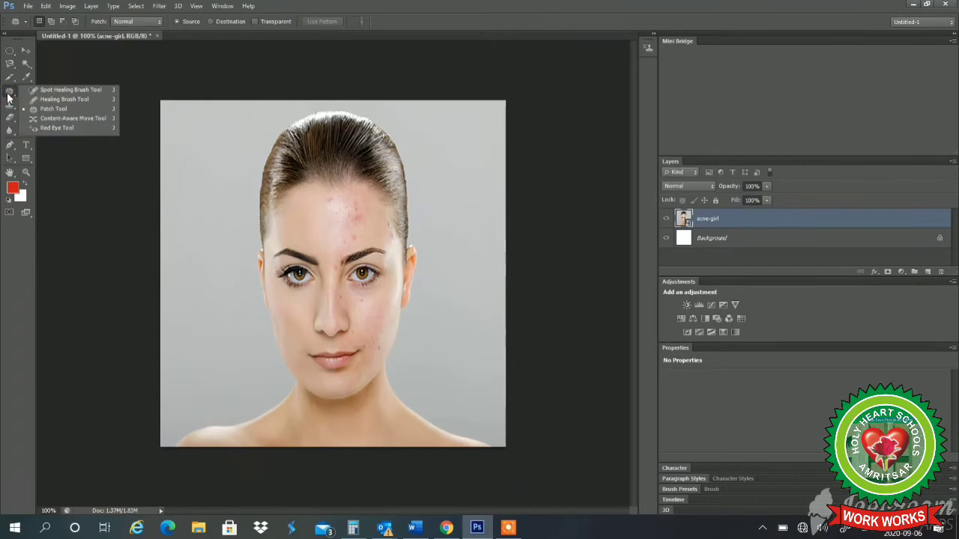
pyautogui.click(57, 89)
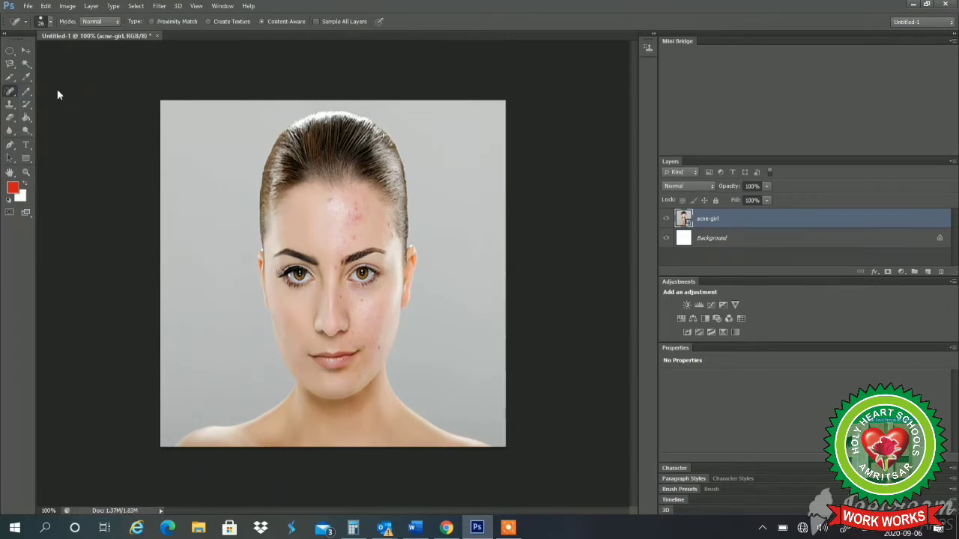
pyautogui.click(51, 22)
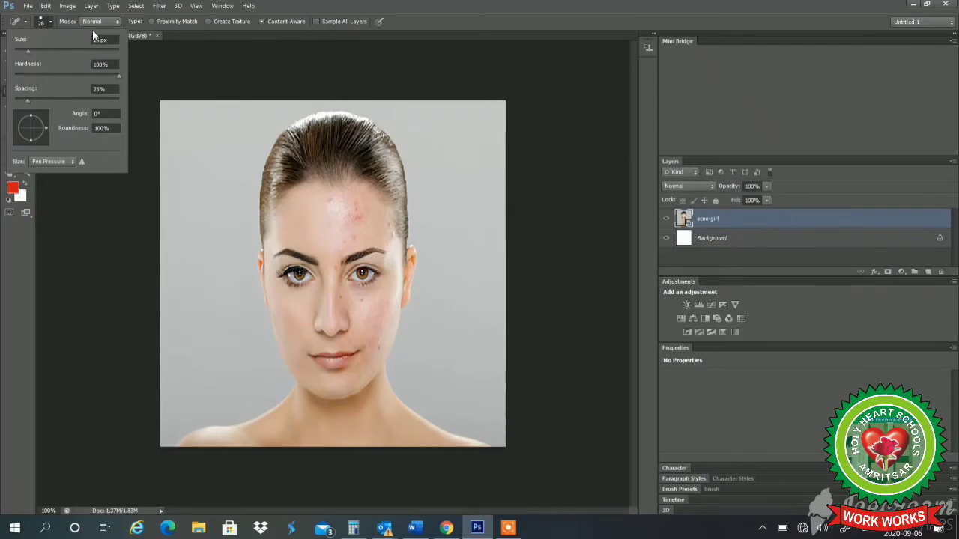
pyautogui.click(72, 21)
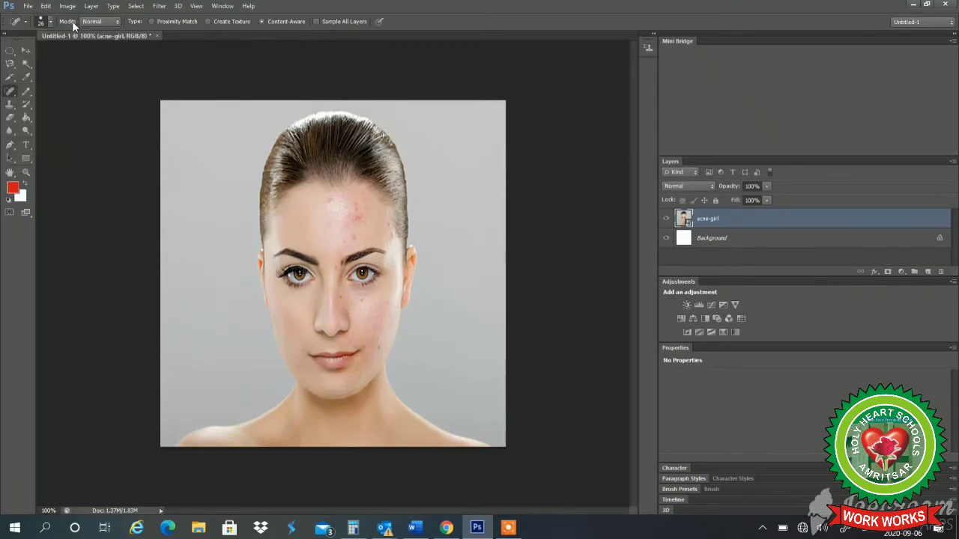
pyautogui.click(118, 22)
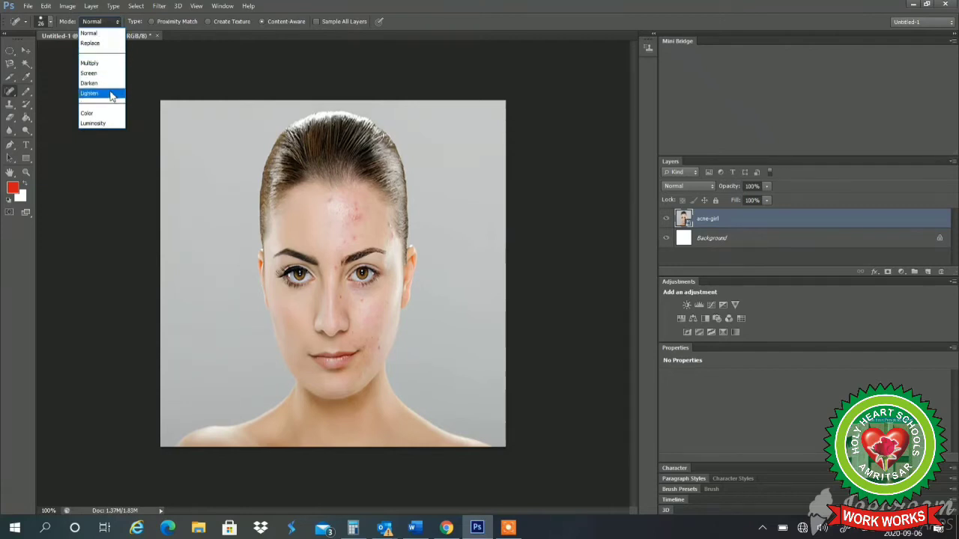
pyautogui.click(171, 70)
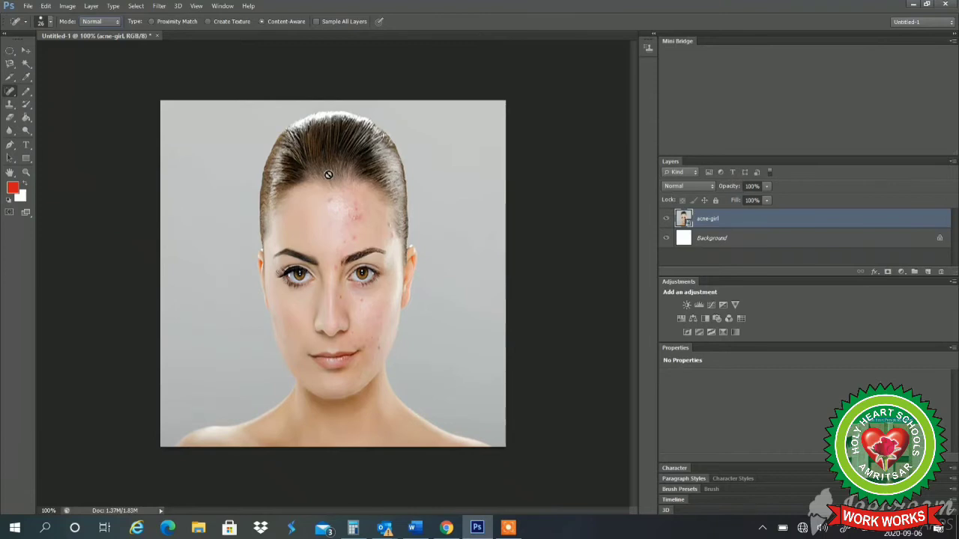
# Rasterize the acne-girl smart object and duplicate its layer within the same document.
pyautogui.click(357, 222)
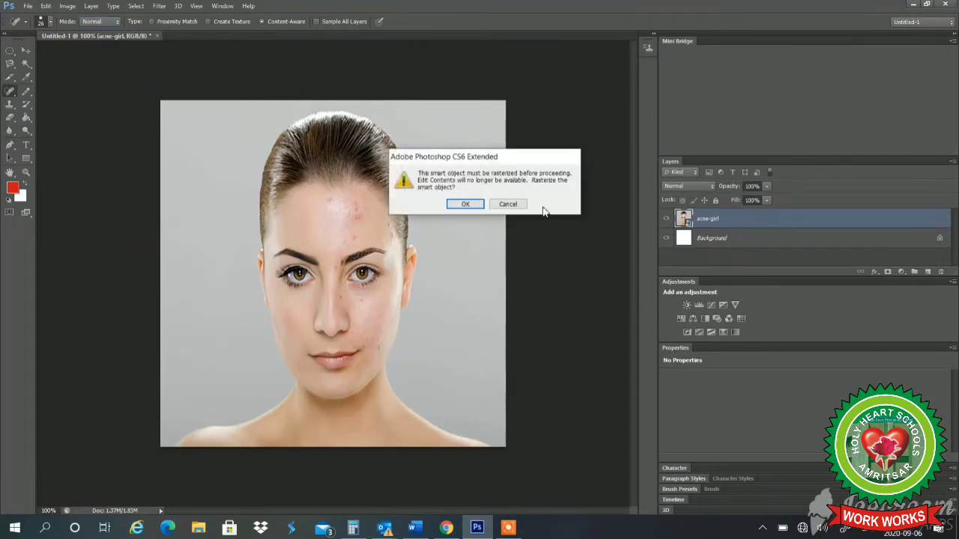
pyautogui.click(464, 206)
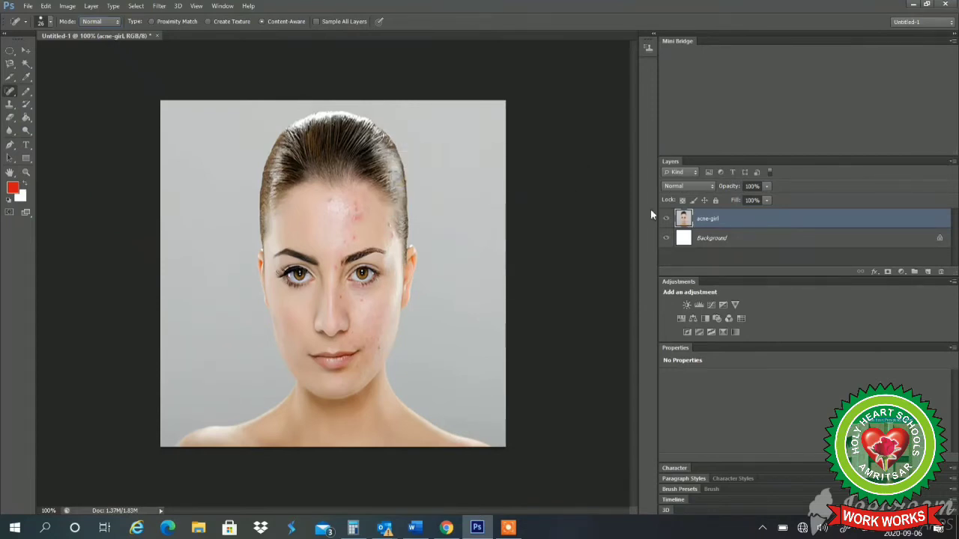
pyautogui.rightClick(721, 221)
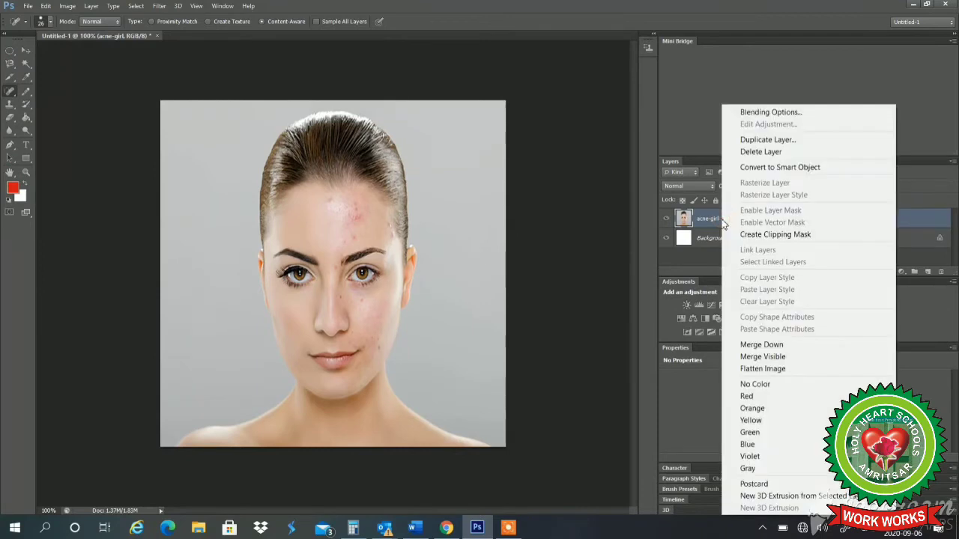
pyautogui.click(763, 141)
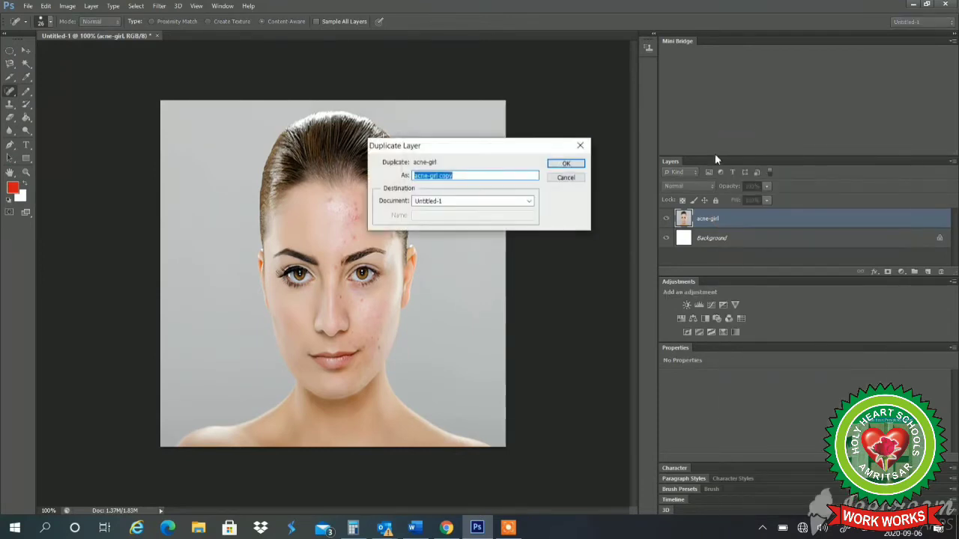
pyautogui.click(567, 164)
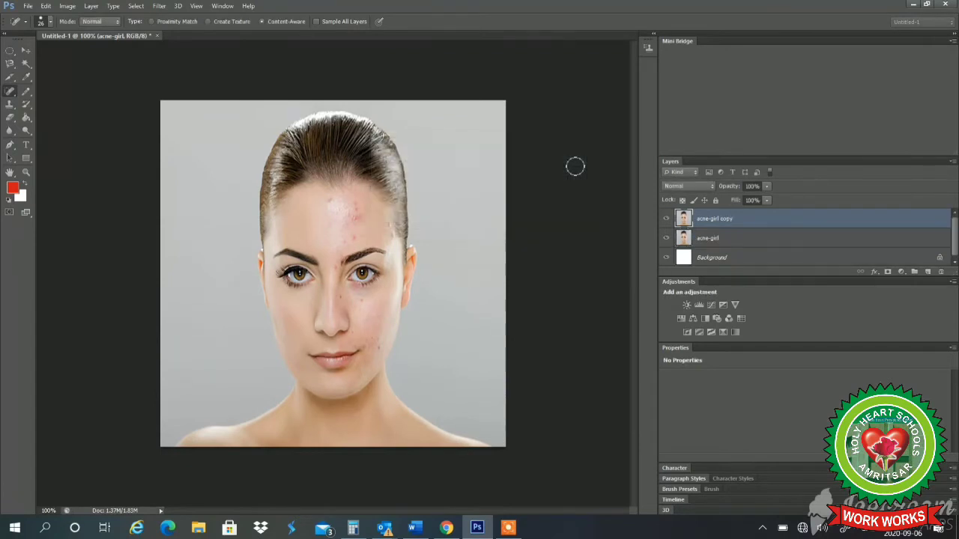
# Remove the red blemishes across the forehead and near the temple with the Spot Healing Brush on the duplicated layer.
pyautogui.click(353, 218)
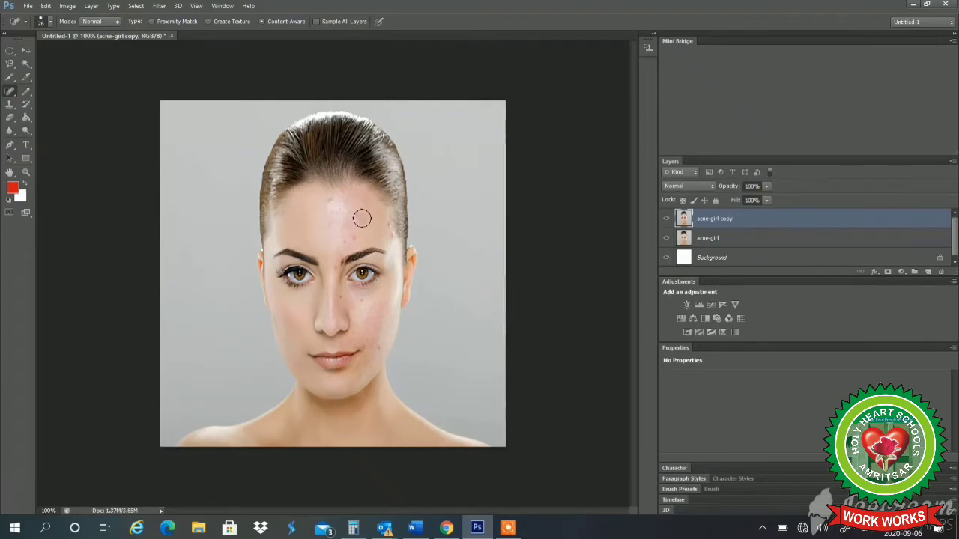
pyautogui.click(358, 215)
pyautogui.click(332, 202)
pyautogui.click(363, 215)
pyautogui.click(356, 241)
pyautogui.click(343, 239)
pyautogui.click(393, 237)
pyautogui.click(391, 229)
# Heal the spots along the nose, under the eye and on the cheek, and touch up the remaining forehead marks.
pyautogui.moveTo(329, 259); pyautogui.dragTo(344, 300)
pyautogui.click(364, 301)
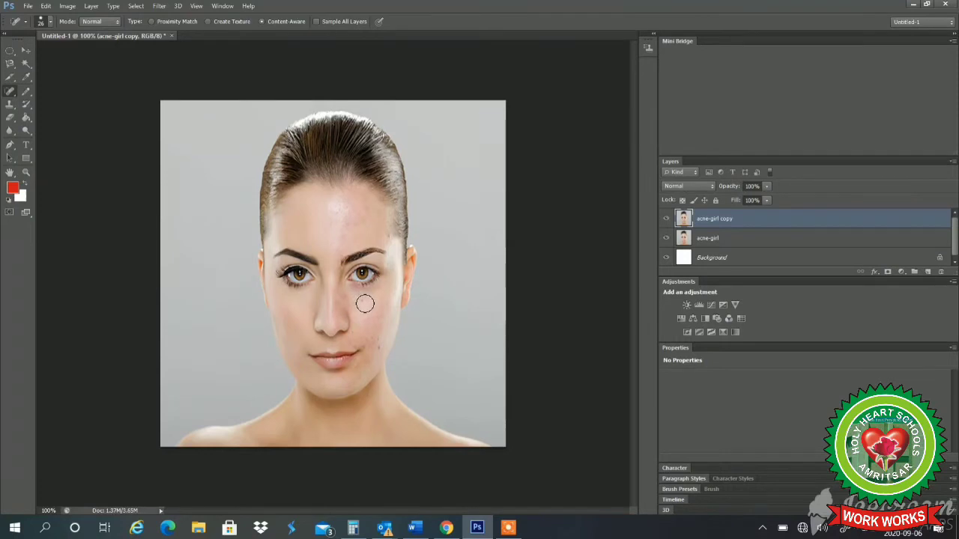
pyautogui.click(380, 348)
pyautogui.click(372, 334)
pyautogui.click(354, 335)
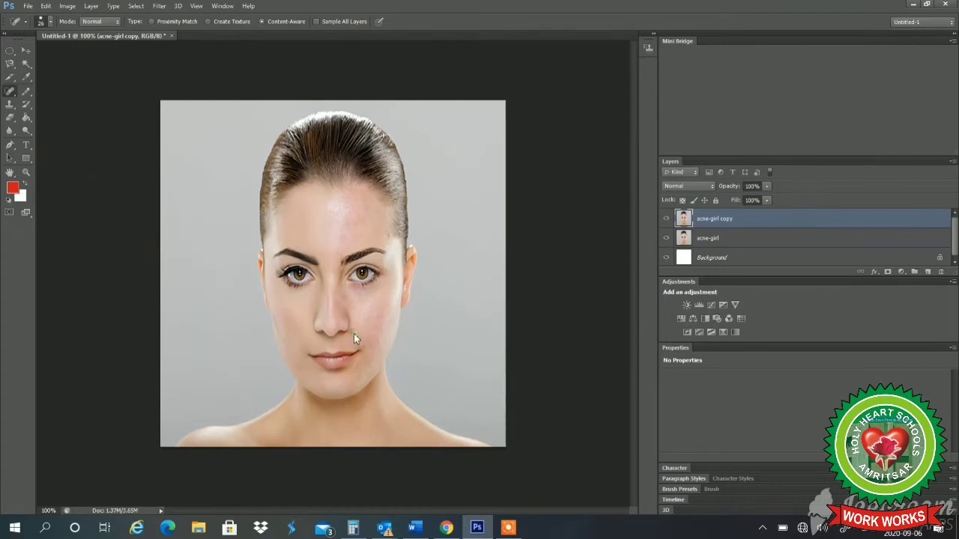
pyautogui.click(346, 242)
pyautogui.click(341, 202)
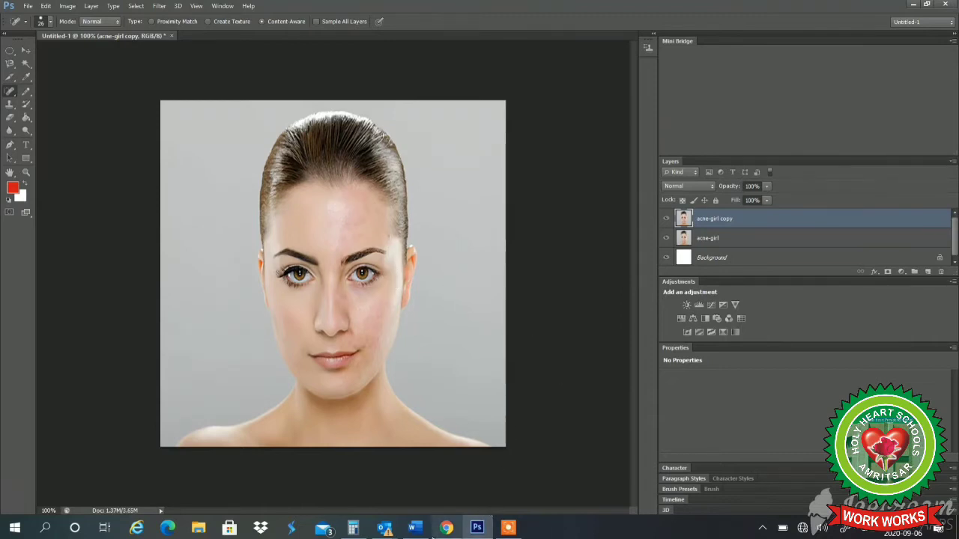
# Switch to the Word document and review the steps for using the Spot Healing Brush tool.
pyautogui.moveTo(418, 531)
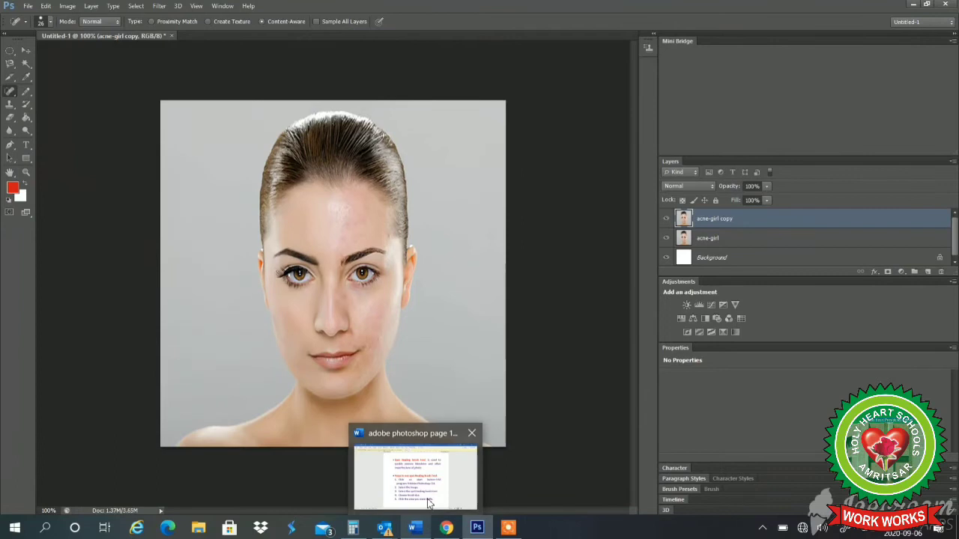
pyautogui.click(430, 499)
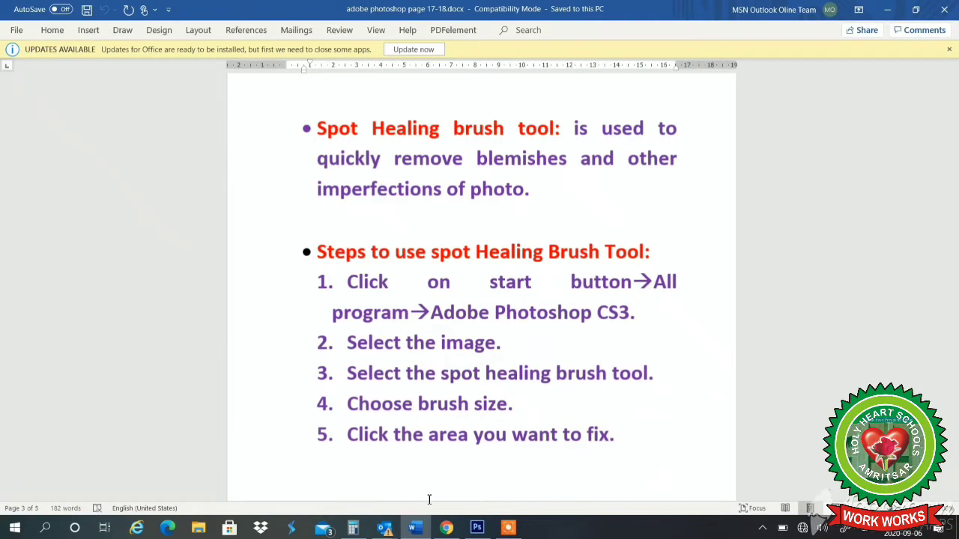
pyautogui.click(514, 530)
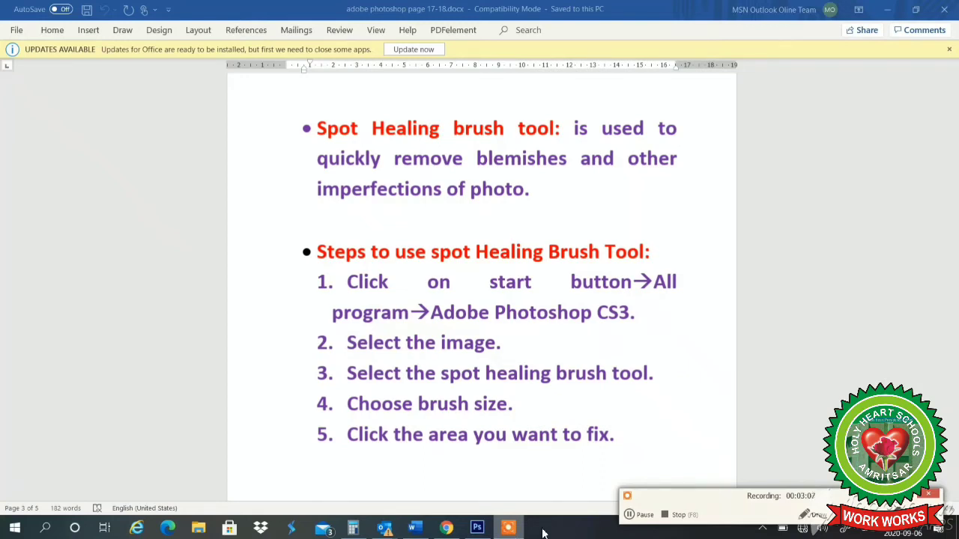
# Review the Healing Brush definition and the steps for using the tool in the Word document.
pyautogui.click(669, 515)
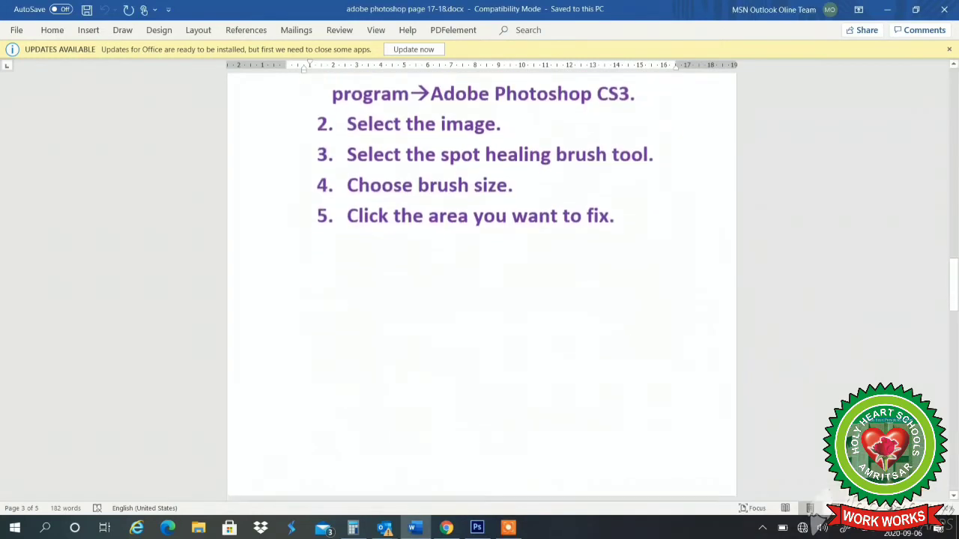
pyautogui.scroll(-10, 479, 300)
pyautogui.scroll(-5, 480, 300)
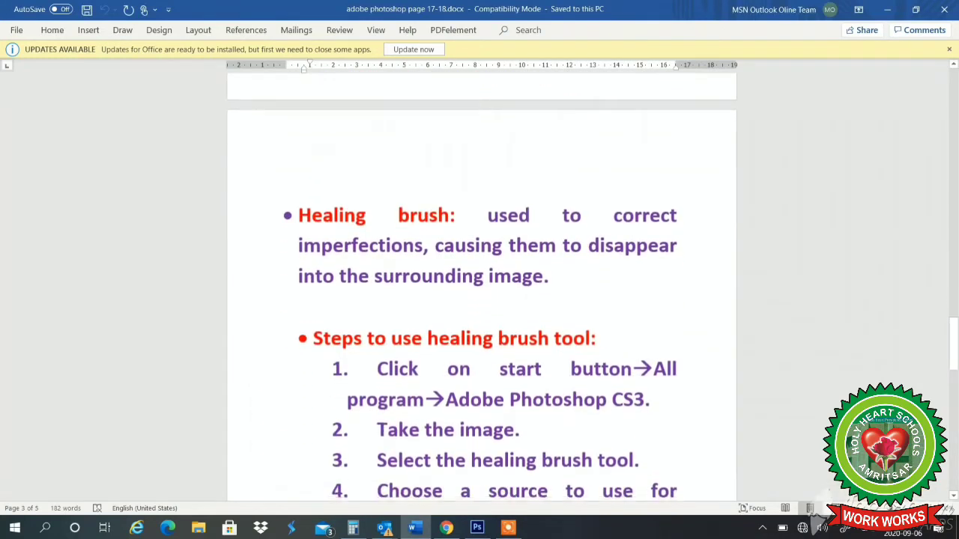
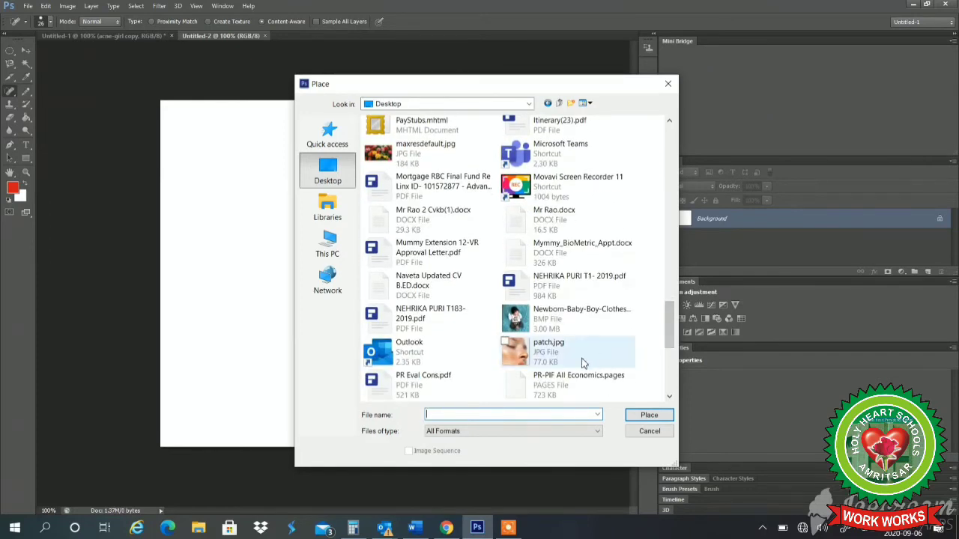
# Place patch.jpg from the Desktop into the blank Photoshop document and stretch it to cover the whole canvas.
pyautogui.click(584, 363)
pyautogui.click(639, 416)
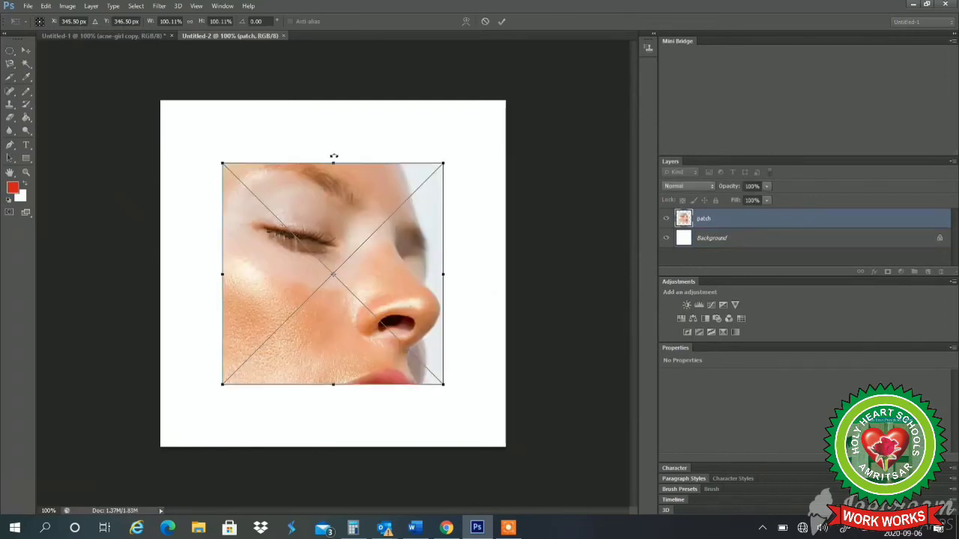
pyautogui.moveTo(333, 165); pyautogui.dragTo(337, 107)
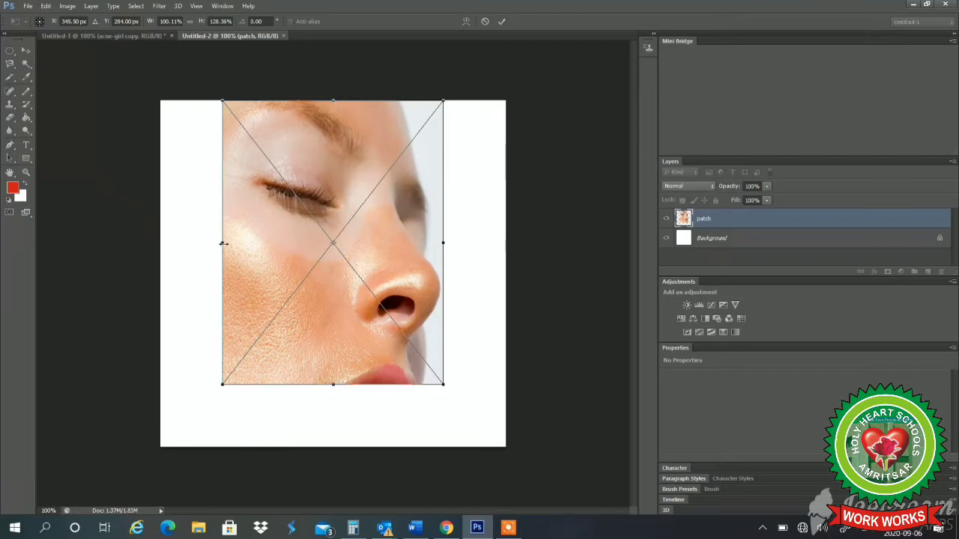
pyautogui.moveTo(222, 243); pyautogui.dragTo(161, 245)
pyautogui.moveTo(442, 242); pyautogui.dragTo(505, 258)
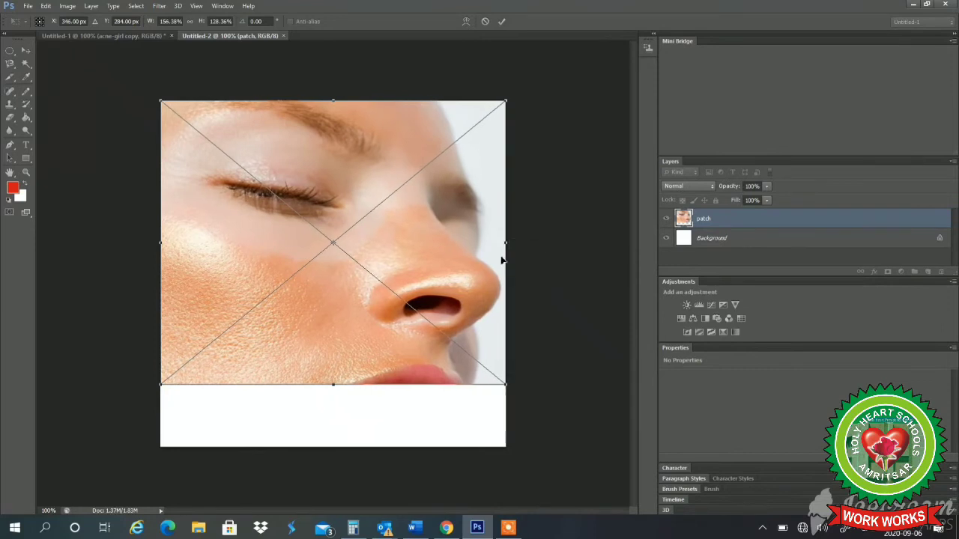
pyautogui.moveTo(334, 384); pyautogui.dragTo(333, 446)
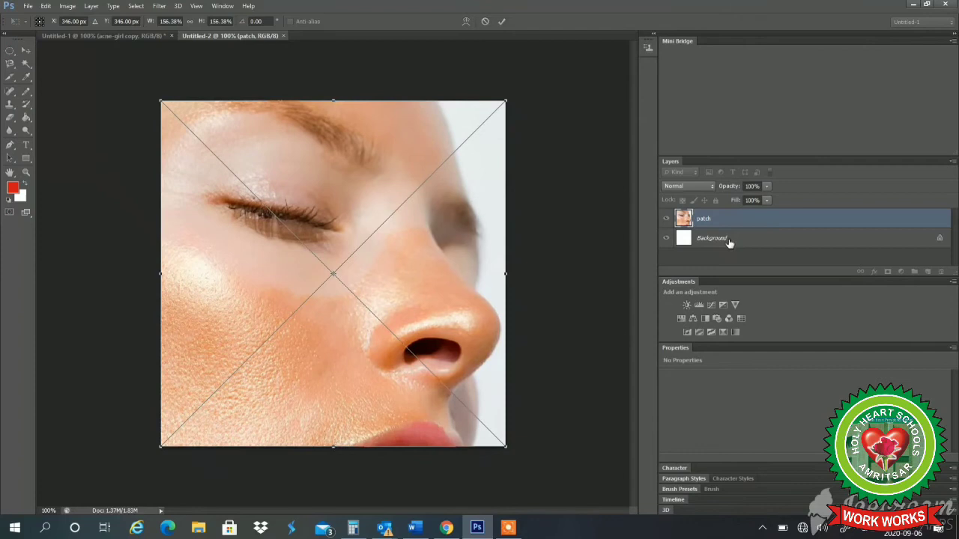
pyautogui.press('Return')
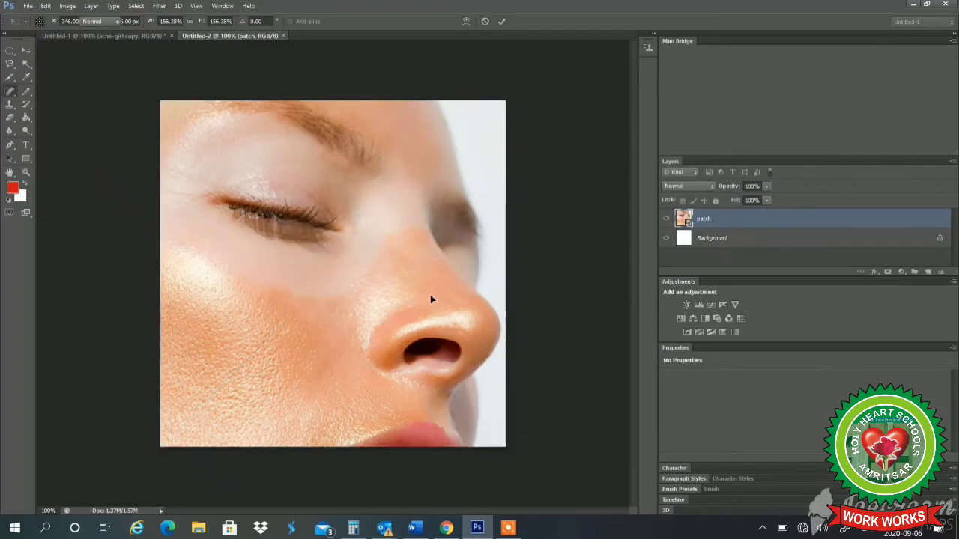
# Open the contents of the patch smart object for editing in its own document.
pyautogui.press('j')
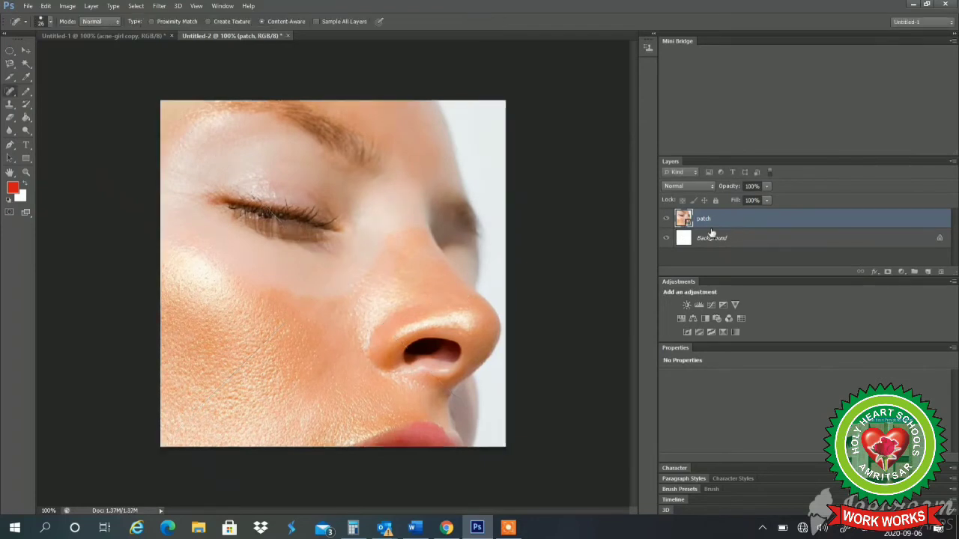
pyautogui.rightClick(759, 214)
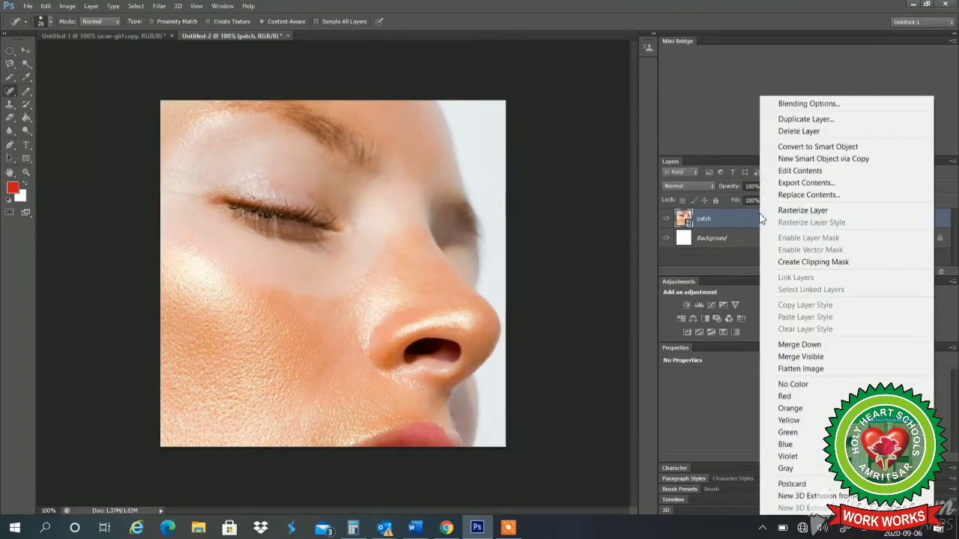
pyautogui.click(816, 171)
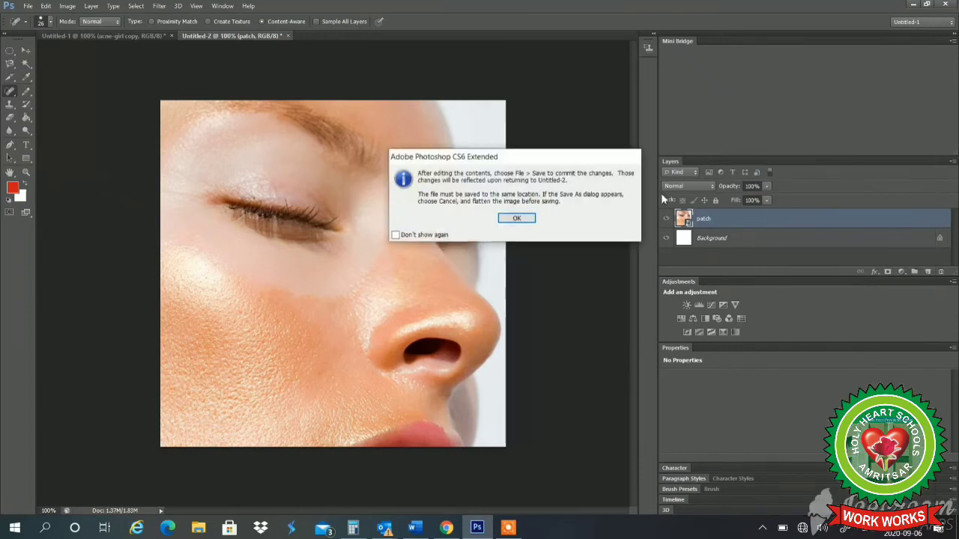
pyautogui.click(512, 218)
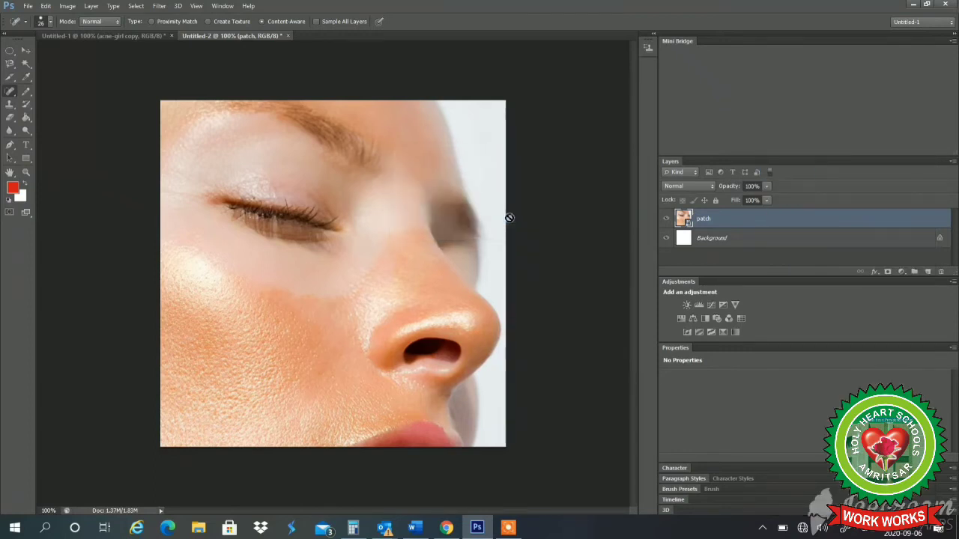
# Activate the Healing Brush Tool and sample the smooth skin below the closed eye as the source.
pyautogui.rightClick(9, 93)
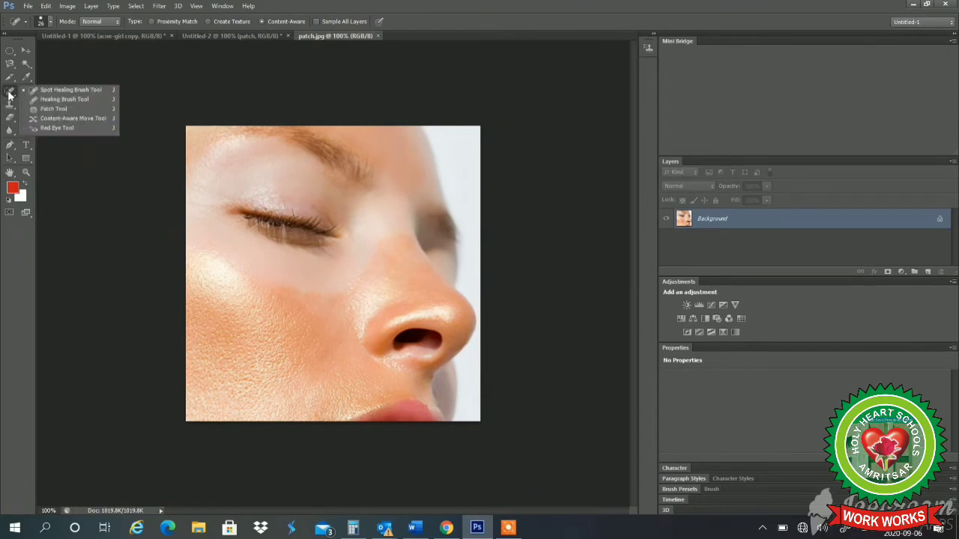
pyautogui.click(53, 101)
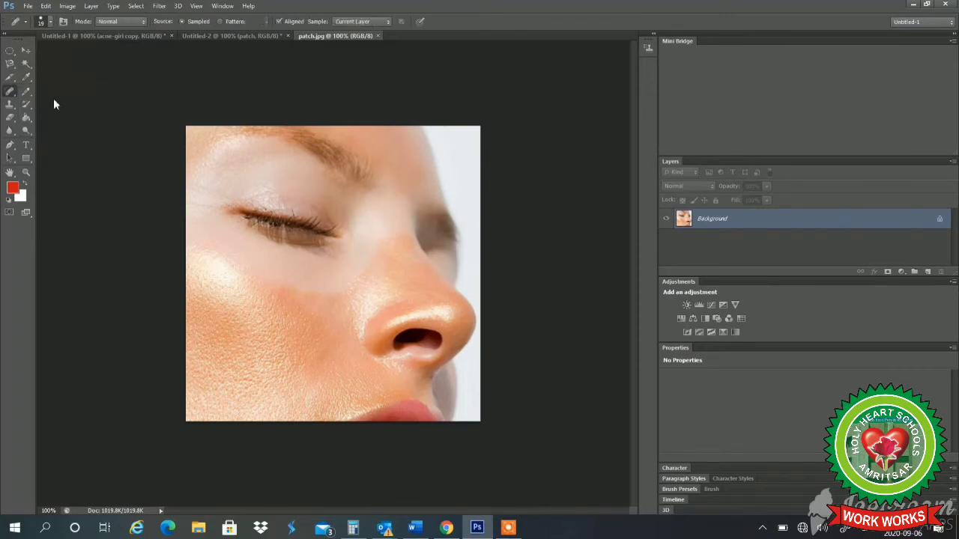
pyautogui.keyDown('alt'); pyautogui.click(273, 256); pyautogui.keyUp('alt')
# Examine the Healing Brush's blending mode and brush settings, and toggle aligned sampling off and back on.
pyautogui.click(142, 22)
pyautogui.click(142, 25)
pyautogui.click(51, 24)
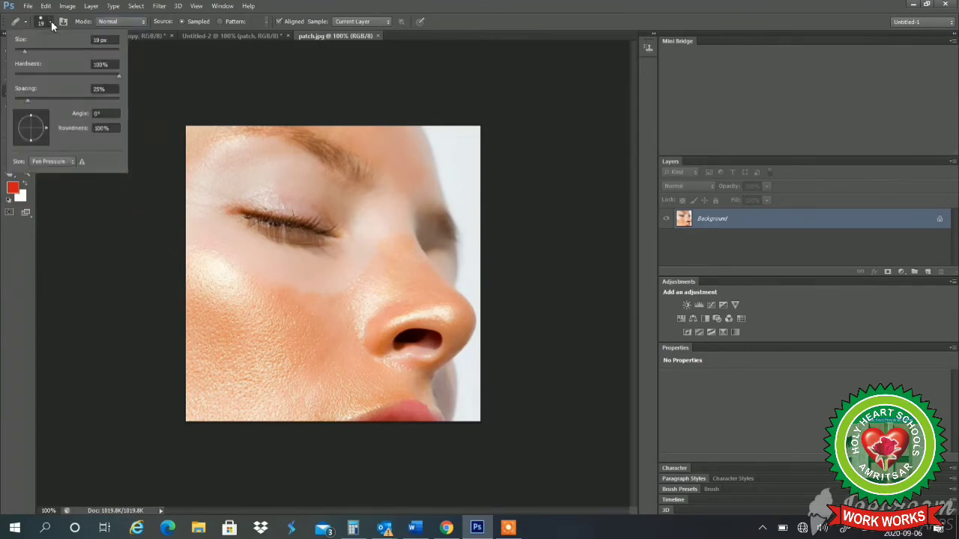
pyautogui.click(285, 23)
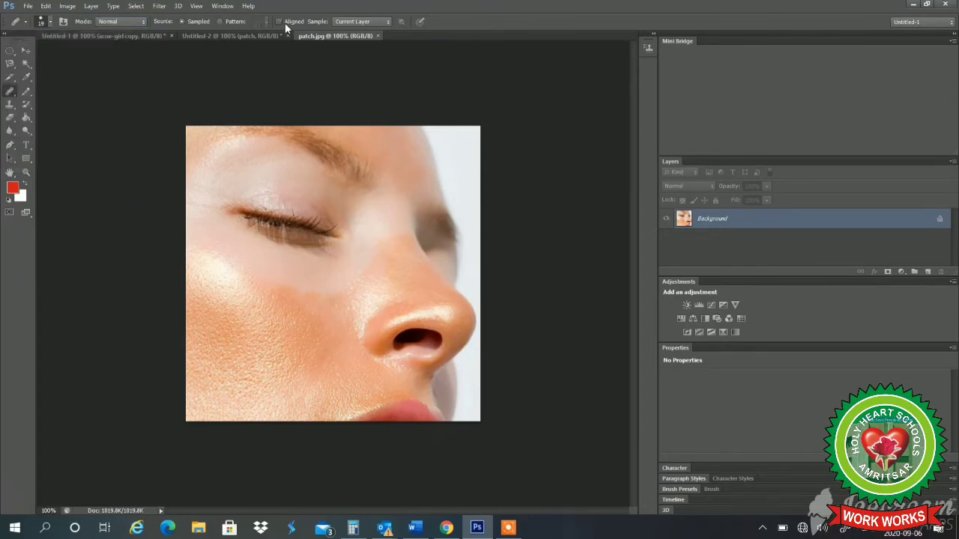
pyautogui.click(279, 21)
# Paint over the shiny, rough skin on the upper cheek with the Healing Brush to blend in the sampled skin.
pyautogui.moveTo(252, 279)
pyautogui.mouseDown()
pyautogui.moveTo(302, 297)
pyautogui.moveTo(249, 286)
pyautogui.moveTo(225, 260)
pyautogui.moveTo(280, 291)
pyautogui.moveTo(229, 263)
pyautogui.moveTo(279, 305)
pyautogui.moveTo(326, 299)
pyautogui.moveTo(276, 298)
pyautogui.moveTo(333, 299)
pyautogui.moveTo(348, 283)
pyautogui.moveTo(318, 299)
pyautogui.moveTo(270, 296)
pyautogui.moveTo(232, 278)
pyautogui.moveTo(215, 256)
pyautogui.moveTo(257, 297)
pyautogui.moveTo(204, 258)
pyautogui.moveTo(283, 309)
pyautogui.moveTo(230, 288)
pyautogui.moveTo(217, 254)
pyautogui.moveTo(187, 272)
pyautogui.moveTo(229, 267)
pyautogui.moveTo(206, 264)
pyautogui.moveTo(292, 299)
pyautogui.moveTo(248, 303)
pyautogui.moveTo(201, 278)
pyautogui.moveTo(232, 304)
pyautogui.moveTo(304, 308)
pyautogui.moveTo(263, 289)
pyautogui.moveTo(321, 289)
pyautogui.moveTo(304, 302)
pyautogui.moveTo(267, 301)
pyautogui.moveTo(317, 306)
pyautogui.moveTo(343, 287)
pyautogui.moveTo(298, 311)
pyautogui.moveTo(306, 310)
pyautogui.moveTo(325, 300)
pyautogui.moveTo(280, 302)
pyautogui.moveTo(334, 293)
pyautogui.moveTo(270, 304)
pyautogui.moveTo(248, 297)
pyautogui.mouseUp()
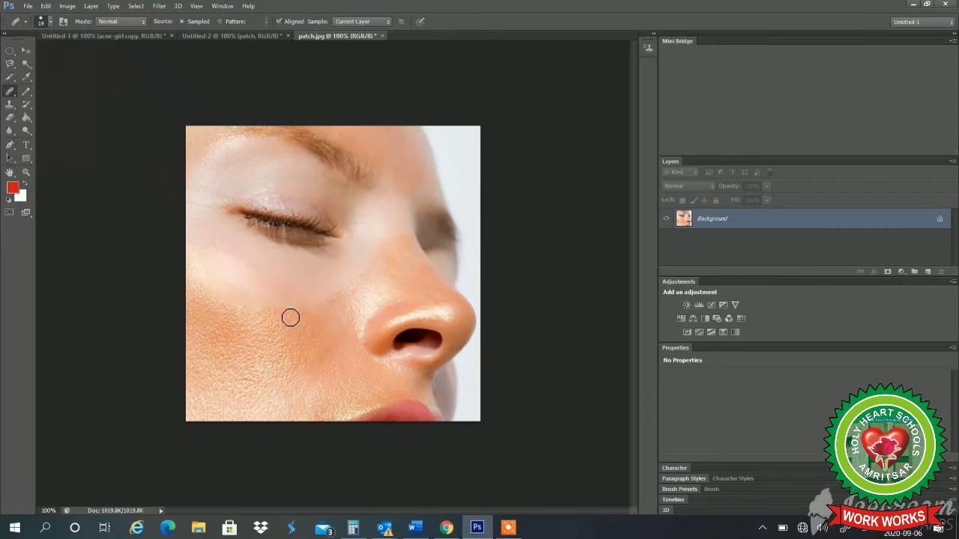
pyautogui.moveTo(202, 289)
pyautogui.mouseDown()
pyautogui.moveTo(257, 310)
pyautogui.moveTo(285, 307)
pyautogui.moveTo(206, 298)
pyautogui.moveTo(262, 317)
pyautogui.moveTo(309, 308)
pyautogui.moveTo(273, 317)
pyautogui.moveTo(221, 310)
pyautogui.moveTo(301, 313)
pyautogui.moveTo(323, 294)
pyautogui.moveTo(249, 303)
pyautogui.moveTo(306, 293)
pyautogui.mouseUp()
# Switch to the Word document and review all five steps for using the Healing Brush tool.
pyautogui.click(416, 530)
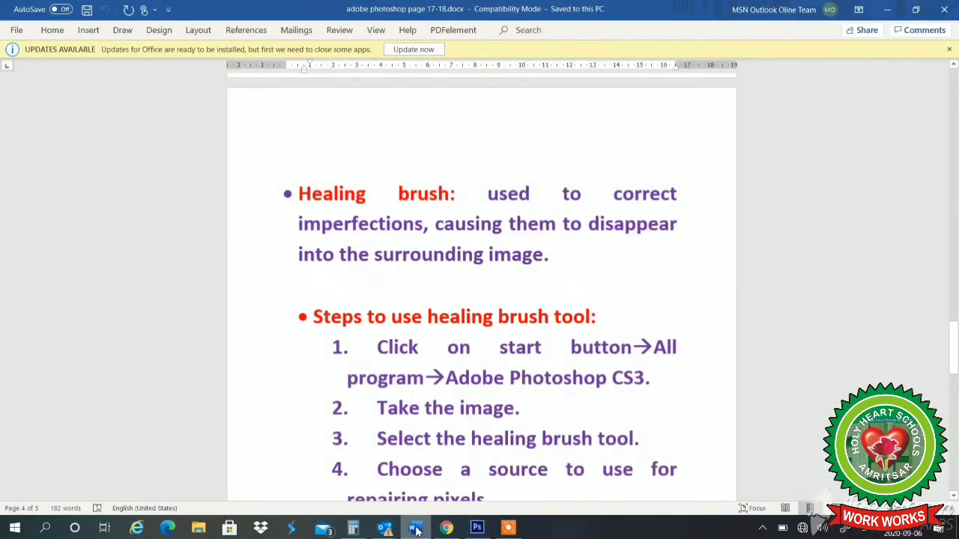
pyautogui.scroll(-1, 630, 493)
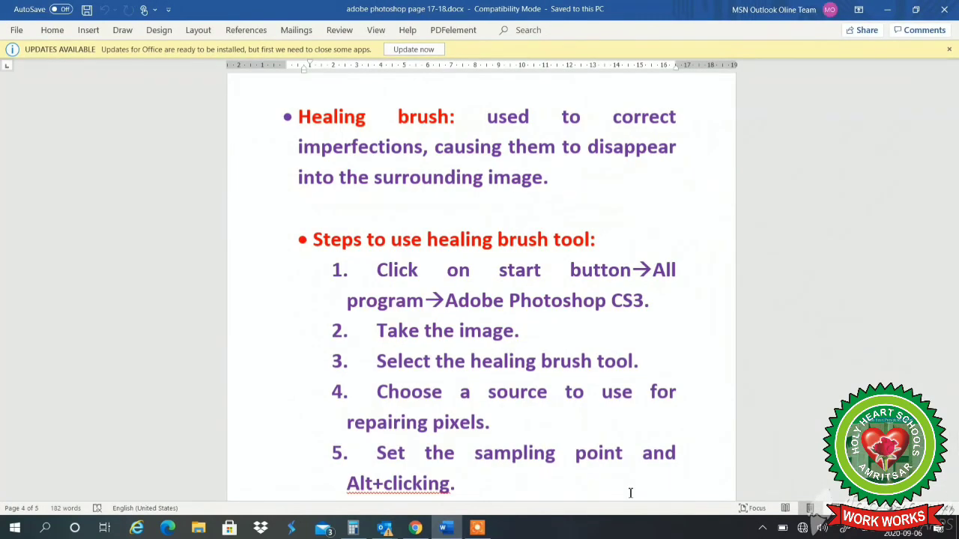
pyautogui.scroll(-1, 630, 493)
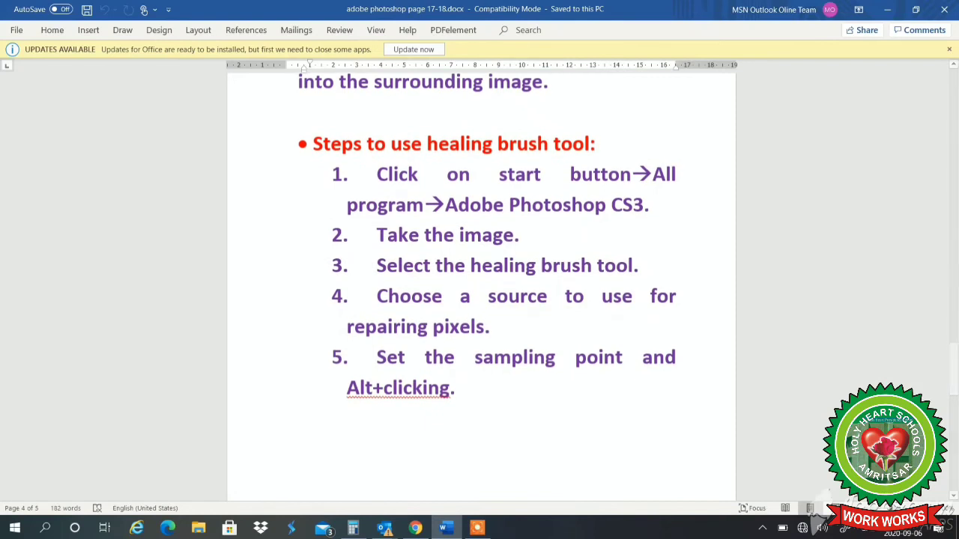
pyautogui.click(475, 529)
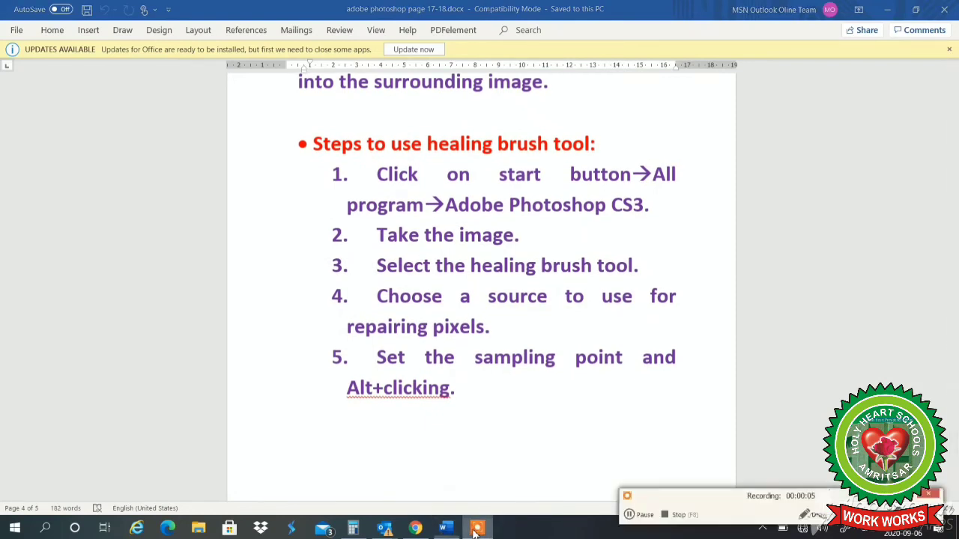